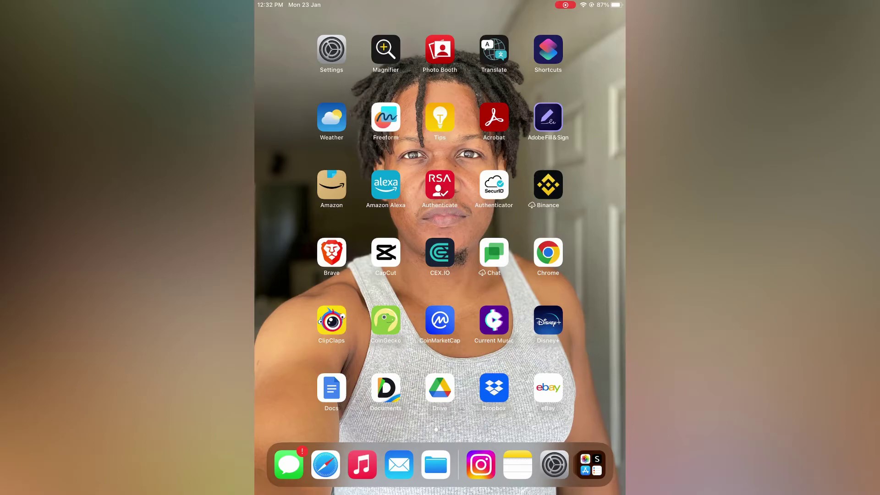
# Open the Settings app to its General page
pyautogui.click(331, 49)
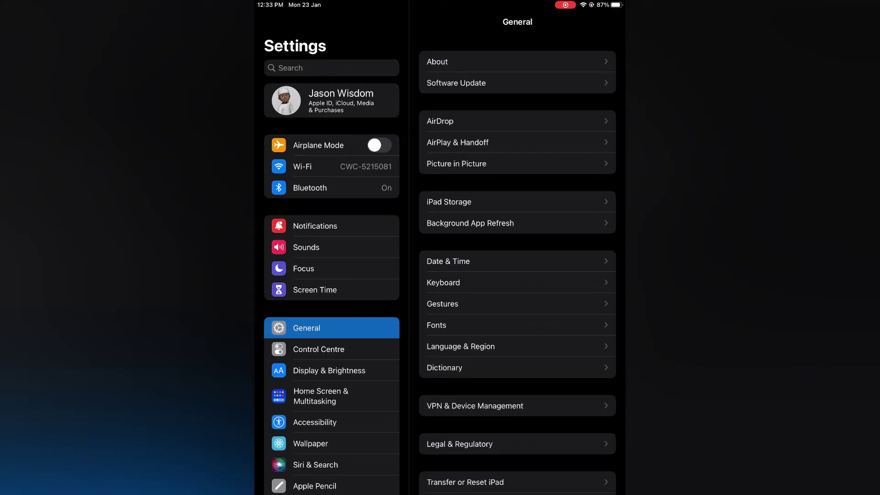
# Turn on Split Keyboard, keeping key flicks on, then return to the first Home Screen page
pyautogui.click(444, 282)
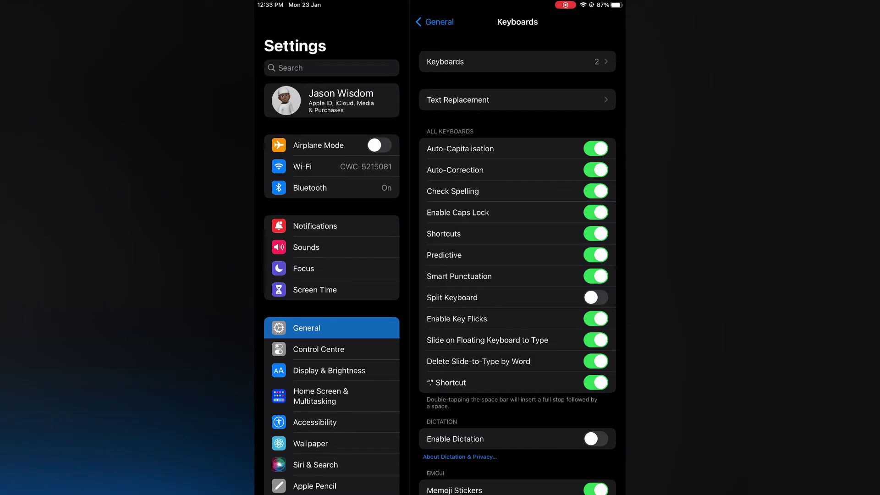
pyautogui.click(595, 318)
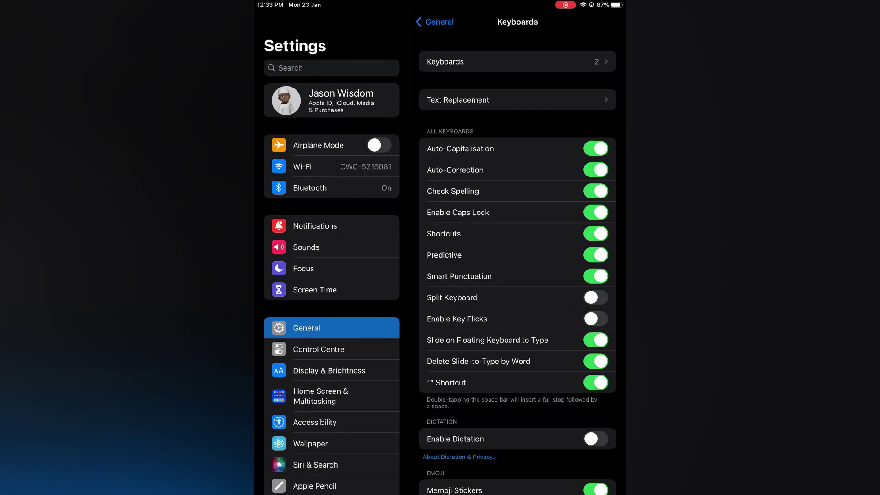
pyautogui.click(596, 297)
pyautogui.click(596, 318)
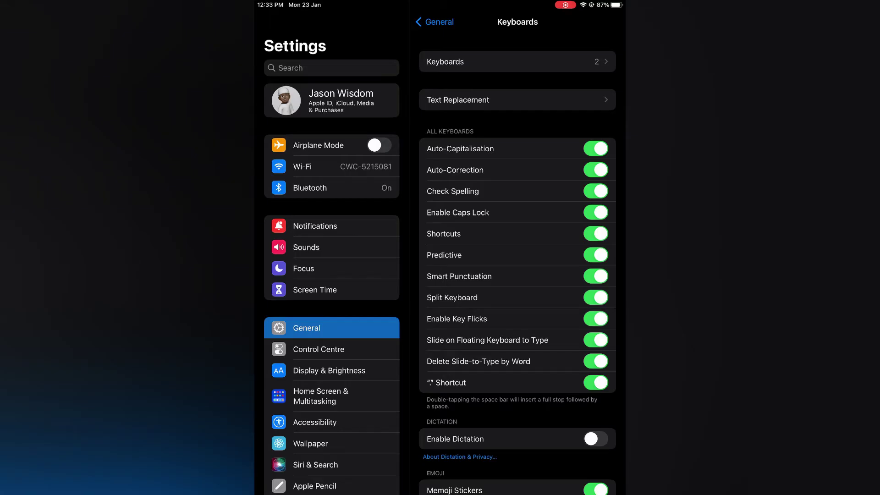
pyautogui.moveTo(440, 492); pyautogui.dragTo(441, 275)
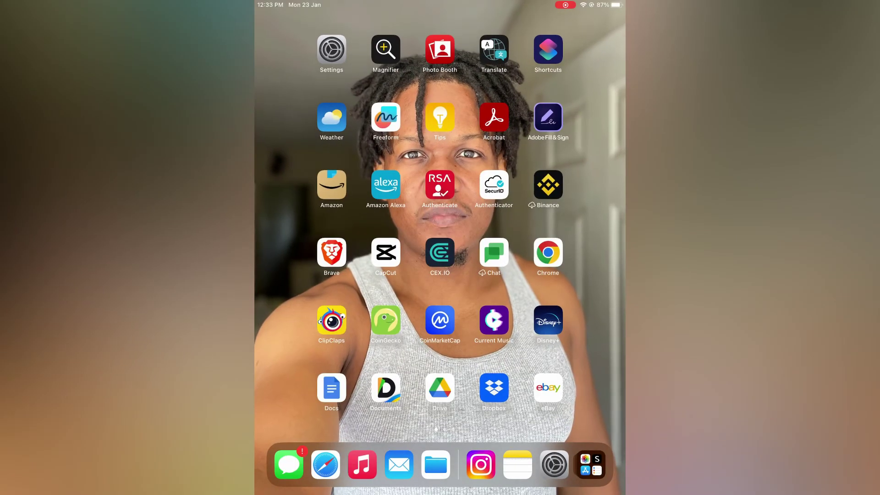
pyautogui.moveTo(344, 275); pyautogui.dragTo(550, 275)
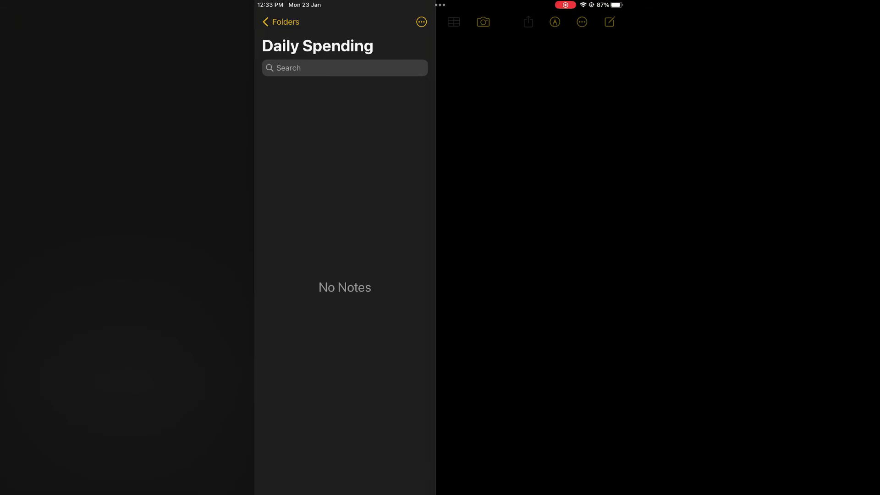
# Start a new blank note and switch the keyboard layout to Split
pyautogui.click(609, 22)
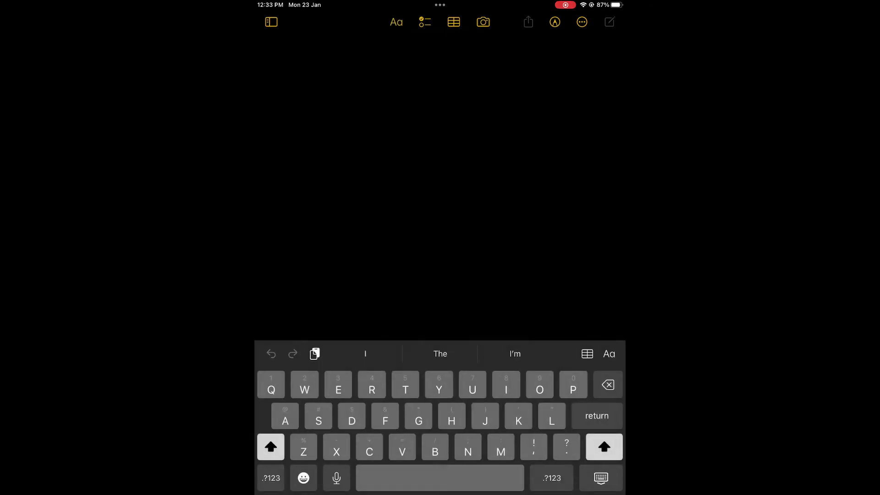
pyautogui.click(600, 477)
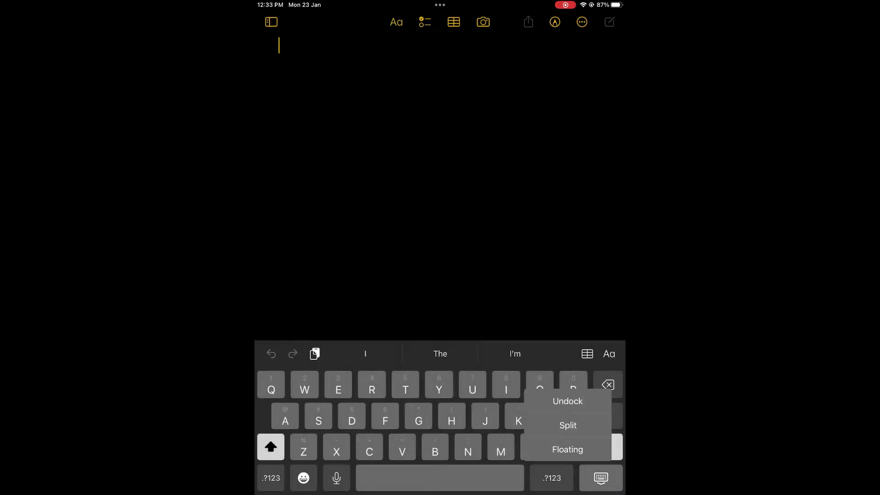
pyautogui.click(568, 425)
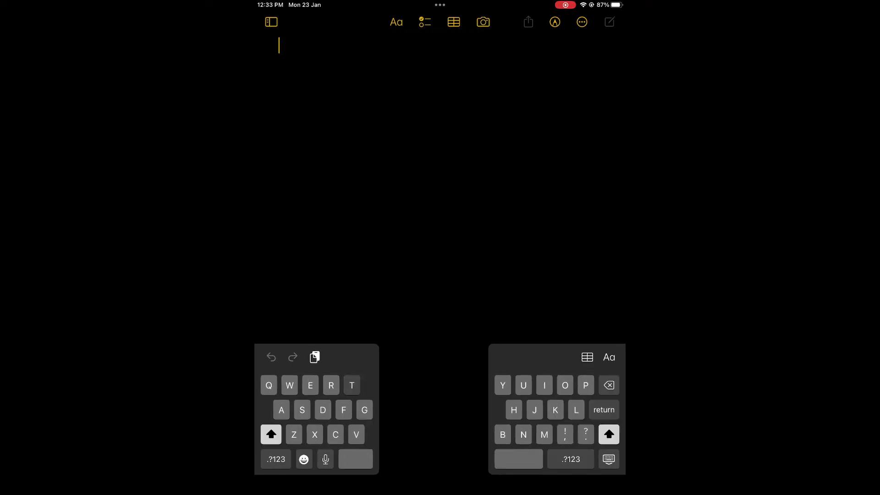
pyautogui.write('Test')
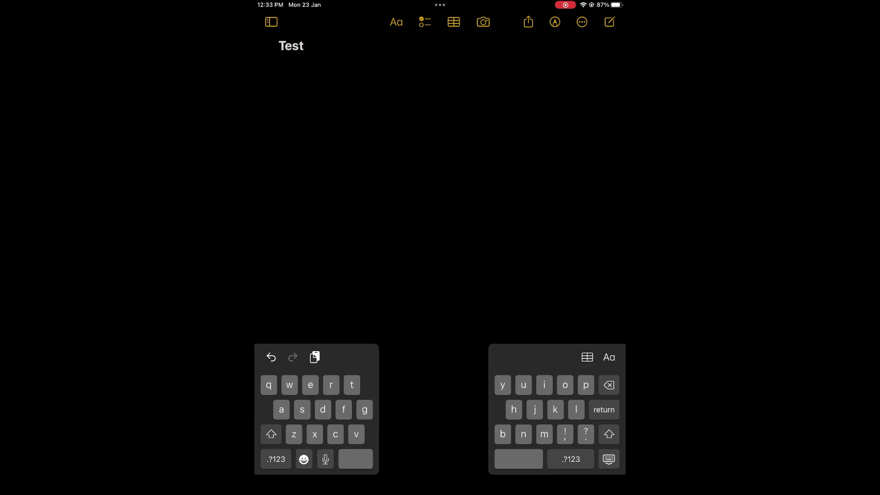